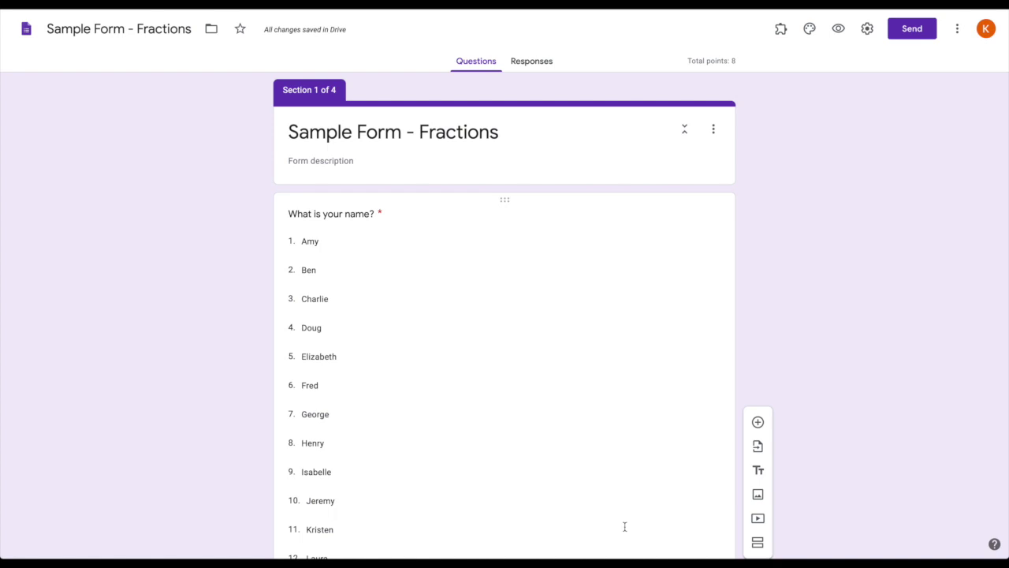
# Enable going to a section based on the answer for the "What is your name?" dropdown question
pyautogui.scroll(-4, 376, 318)
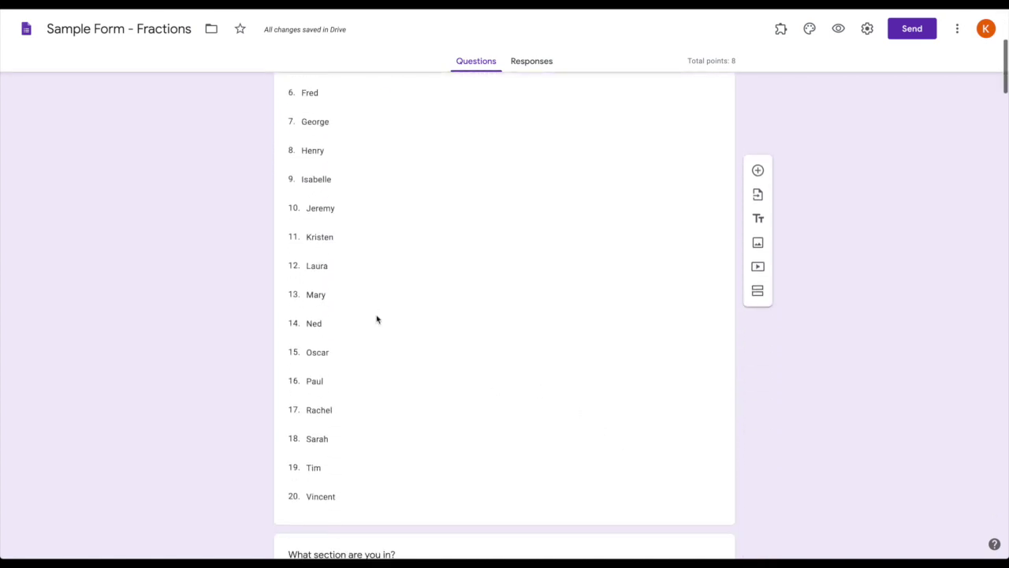
pyautogui.scroll(4, 376, 318)
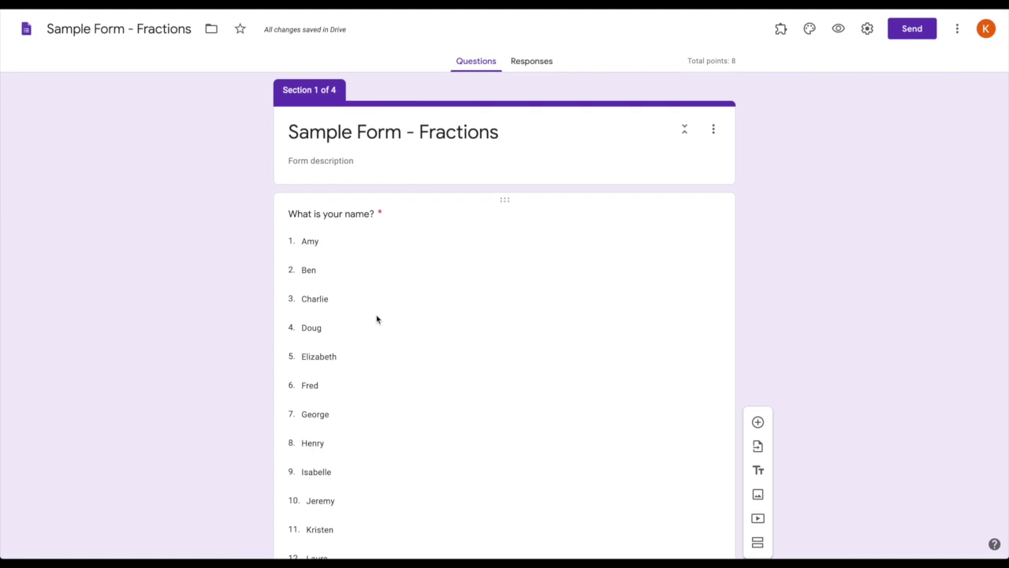
pyautogui.click(375, 316)
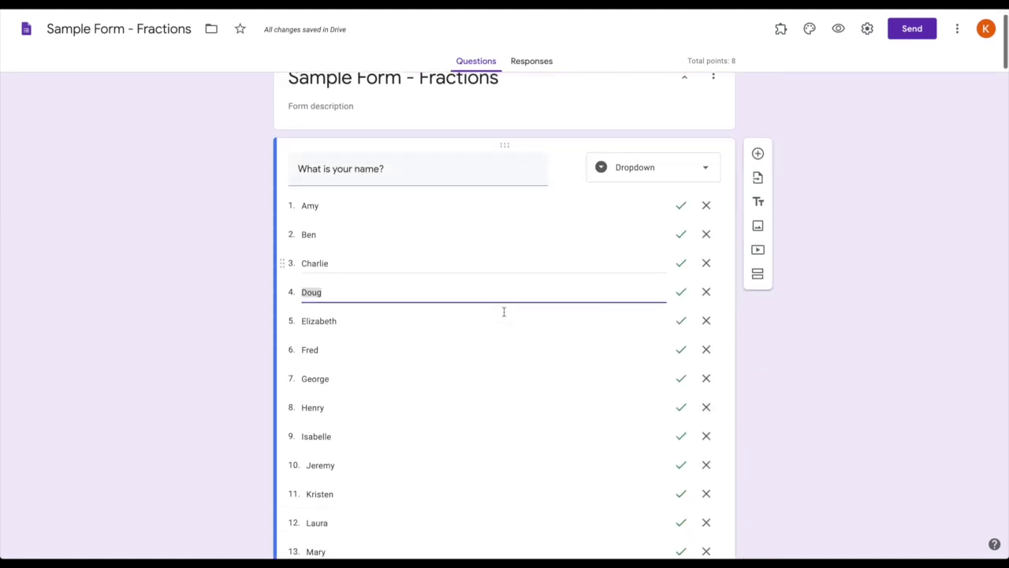
pyautogui.scroll(-4, 503, 311)
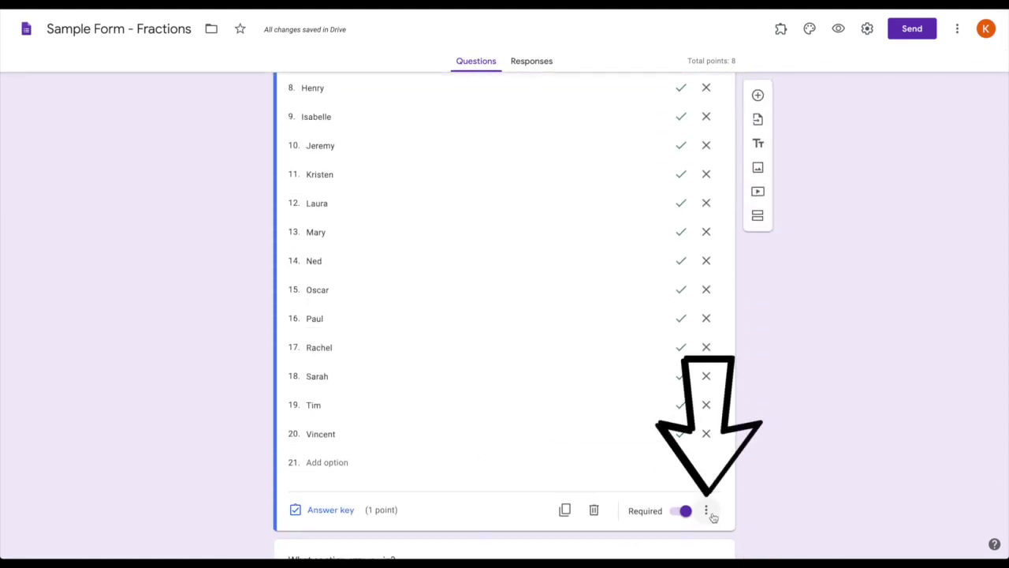
pyautogui.click(706, 511)
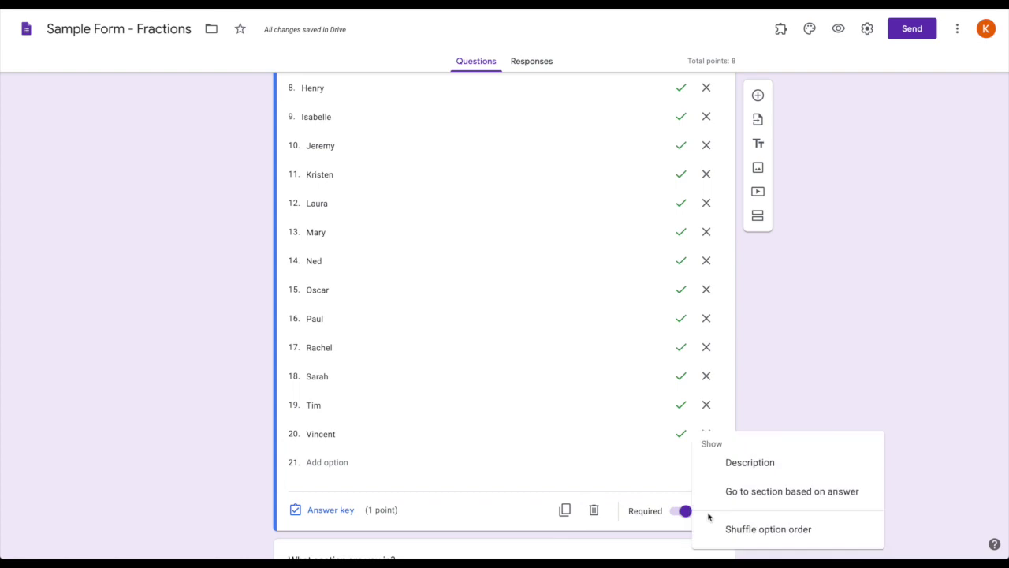
pyautogui.click(759, 495)
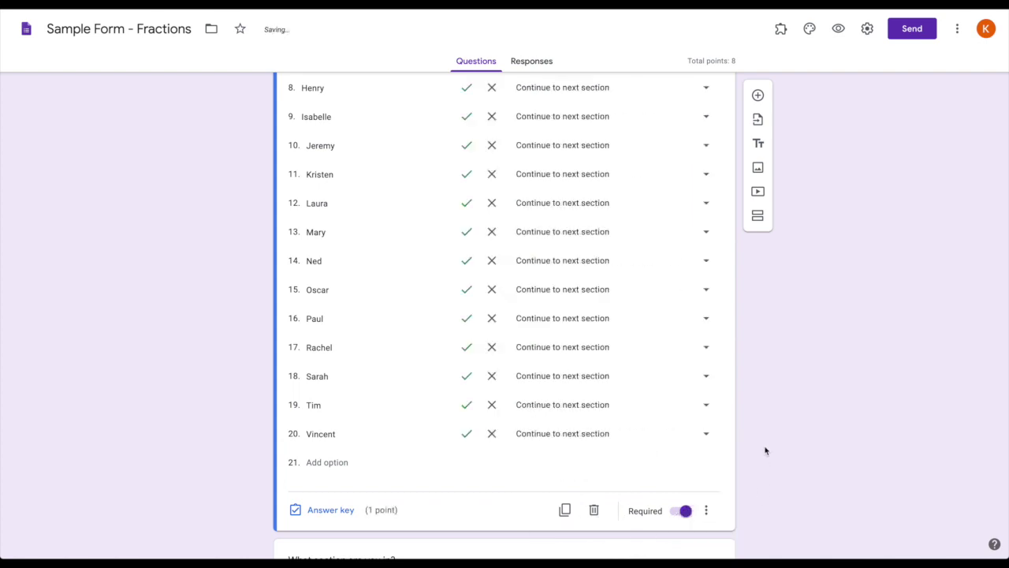
# Route name options 1 and 2 to section 2 (Review: What are Fractions?), option 3 to section 3, and option 4 to section 4
pyautogui.scroll(3, 764, 450)
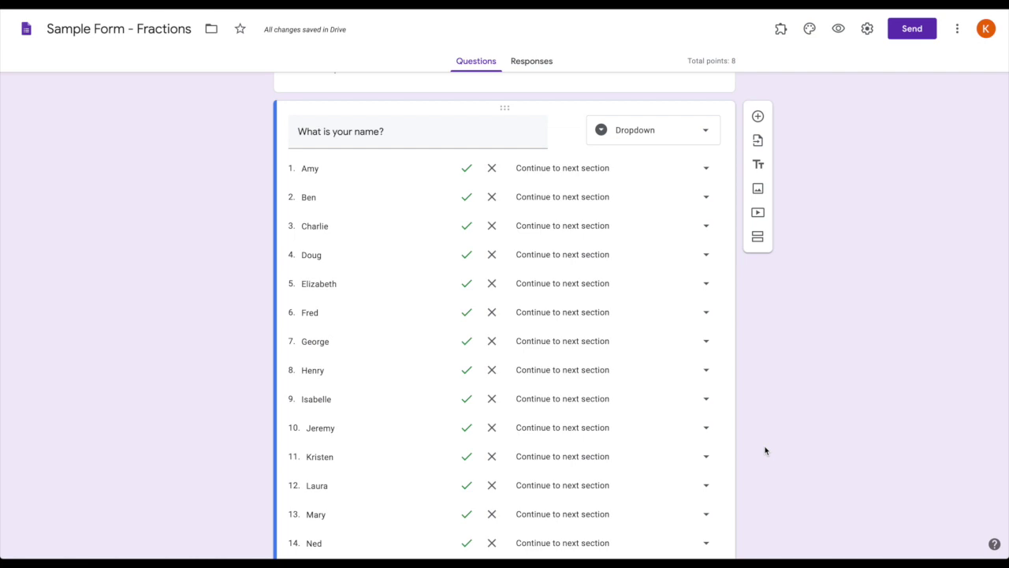
pyautogui.click(706, 175)
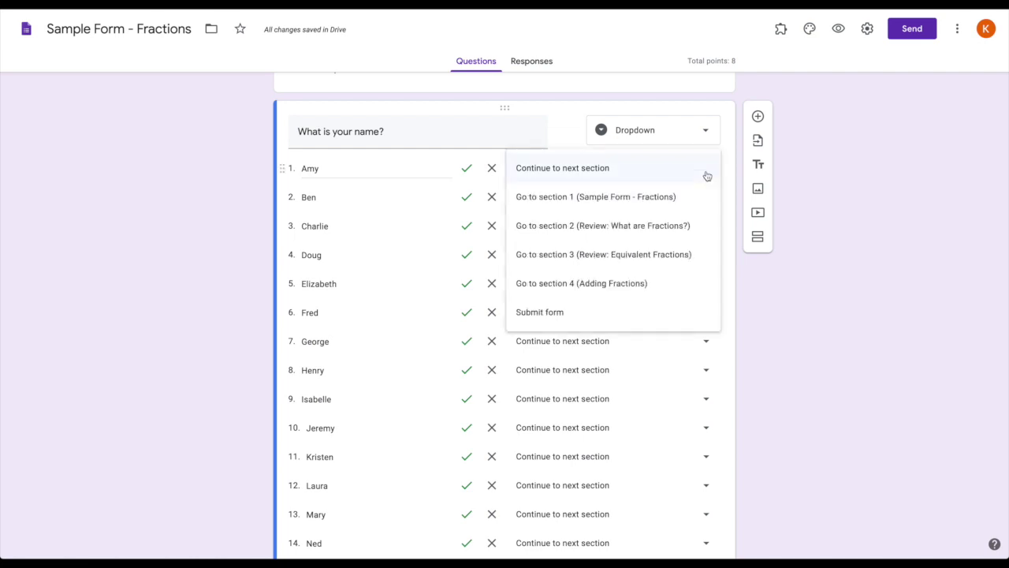
pyautogui.click(685, 229)
pyautogui.click(678, 205)
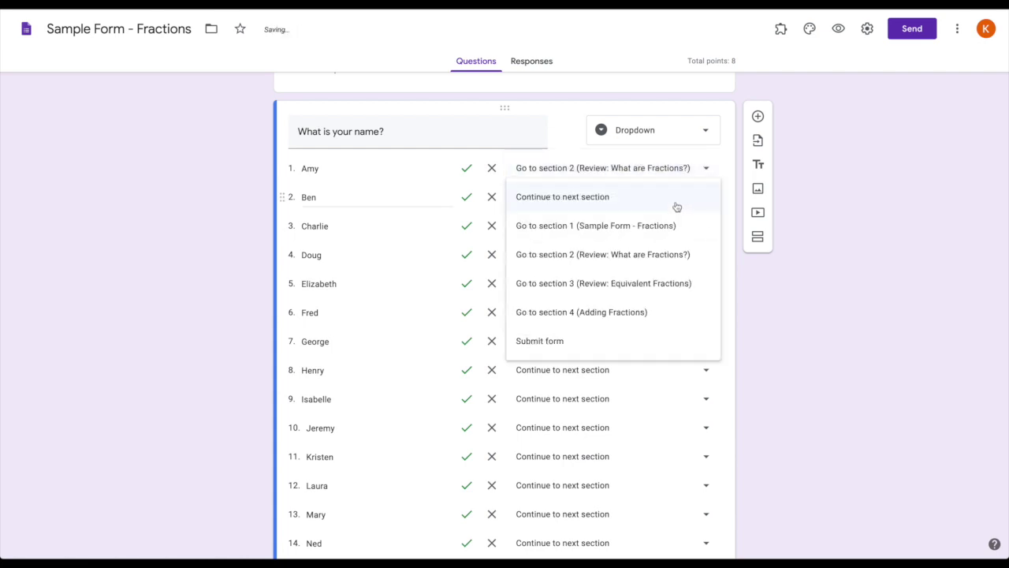
pyautogui.click(676, 255)
pyautogui.click(676, 227)
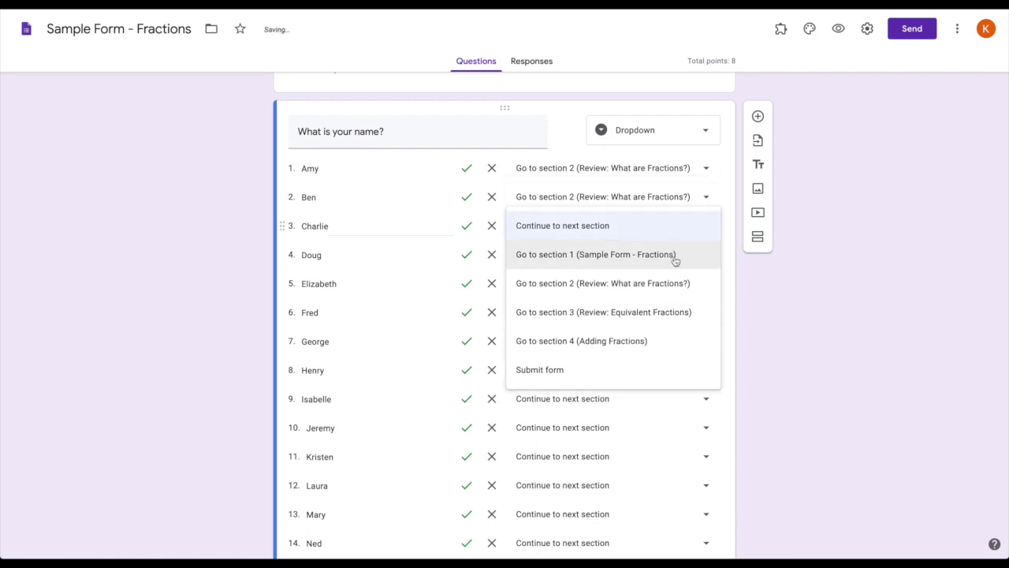
pyautogui.click(676, 312)
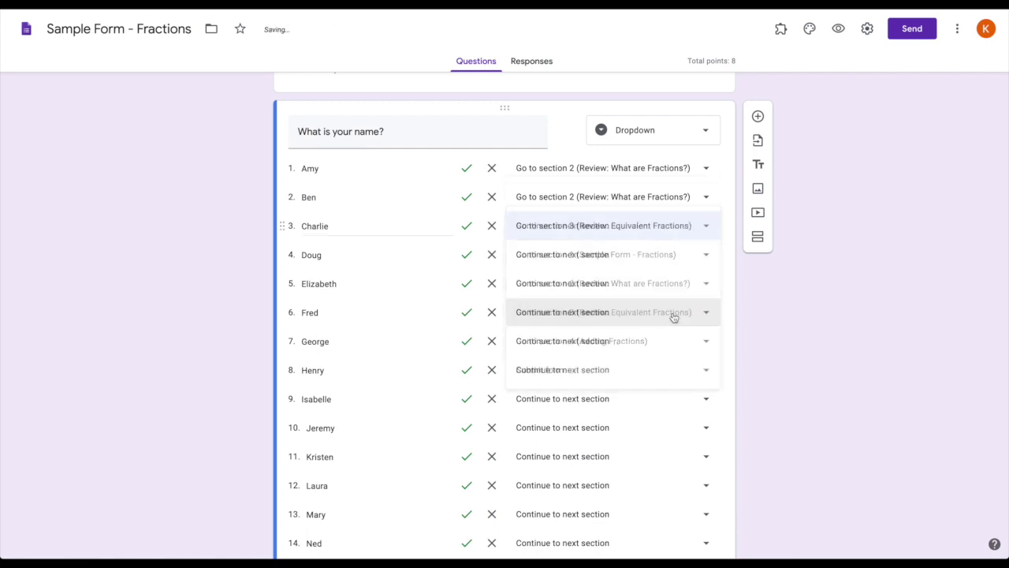
pyautogui.click(654, 260)
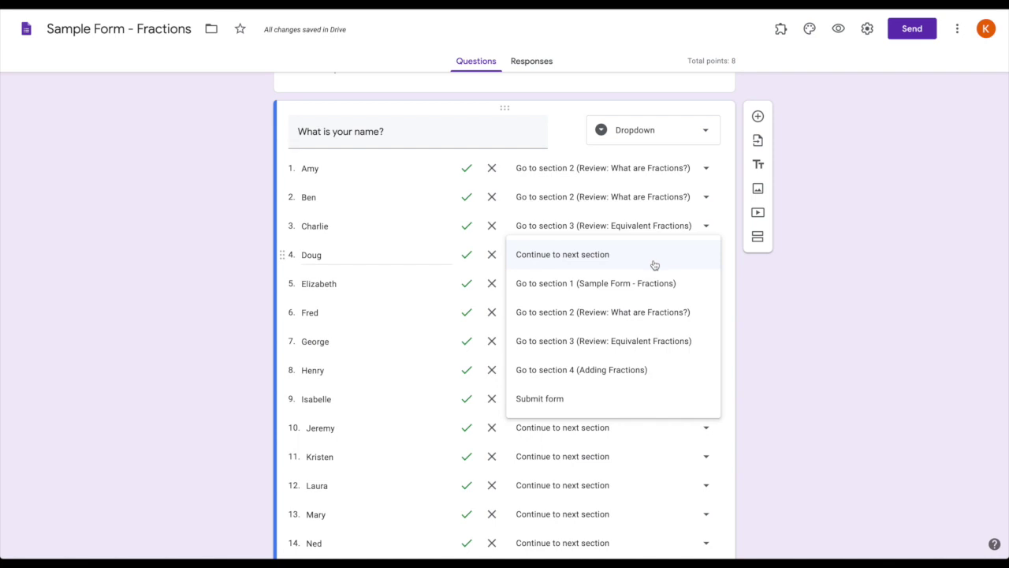
pyautogui.click(638, 372)
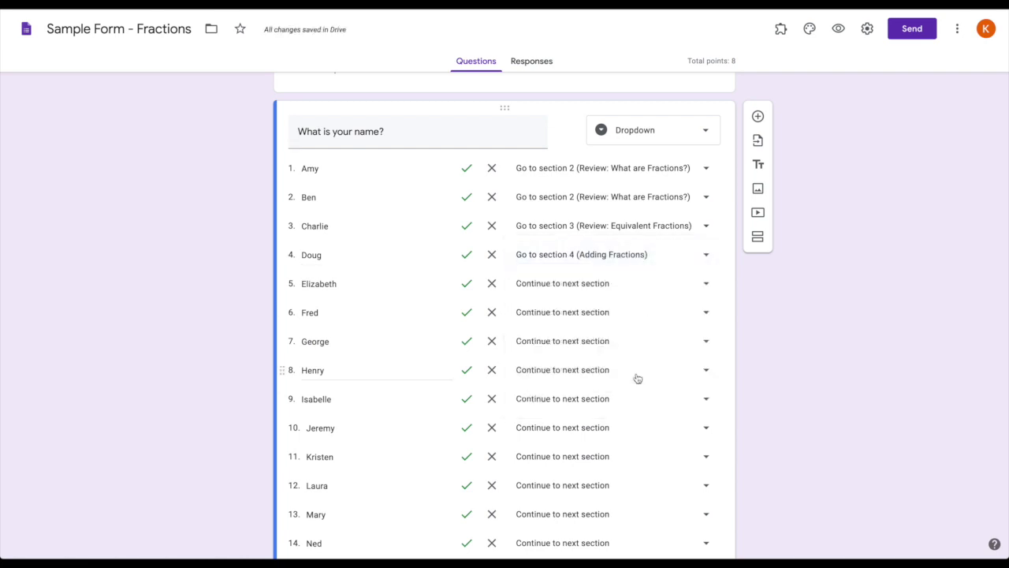
# Route name option 5 to section 2 (Review: What are Fractions?) and options 6 and 7 to section 1 (Sample Form - Fractions)
pyautogui.click(622, 283)
pyautogui.click(608, 340)
pyautogui.click(603, 312)
pyautogui.click(602, 341)
pyautogui.click(603, 340)
pyautogui.click(603, 369)
# Route name options 8 to 10 to section 2, options 11 and 12 to section 4, and option 13 to section 3
pyautogui.click(604, 370)
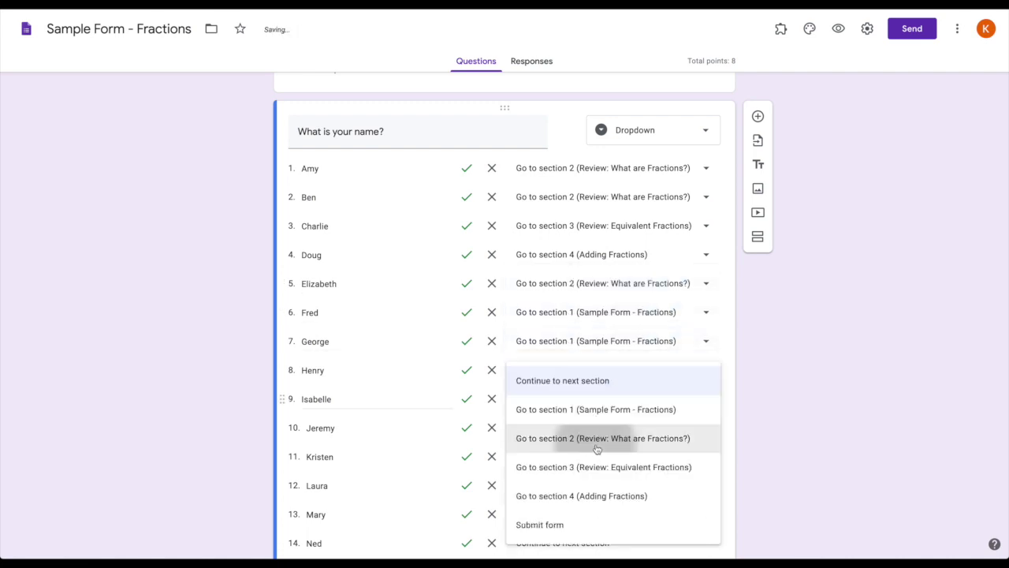
pyautogui.click(596, 438)
pyautogui.click(603, 456)
pyautogui.click(603, 485)
pyautogui.click(592, 456)
pyautogui.click(592, 484)
pyautogui.scroll(-2, 592, 426)
pyautogui.click(592, 363)
# Route name option 14 to section 3, options 15 and 16 to section 4, and option 17 to section 2
pyautogui.click(588, 400)
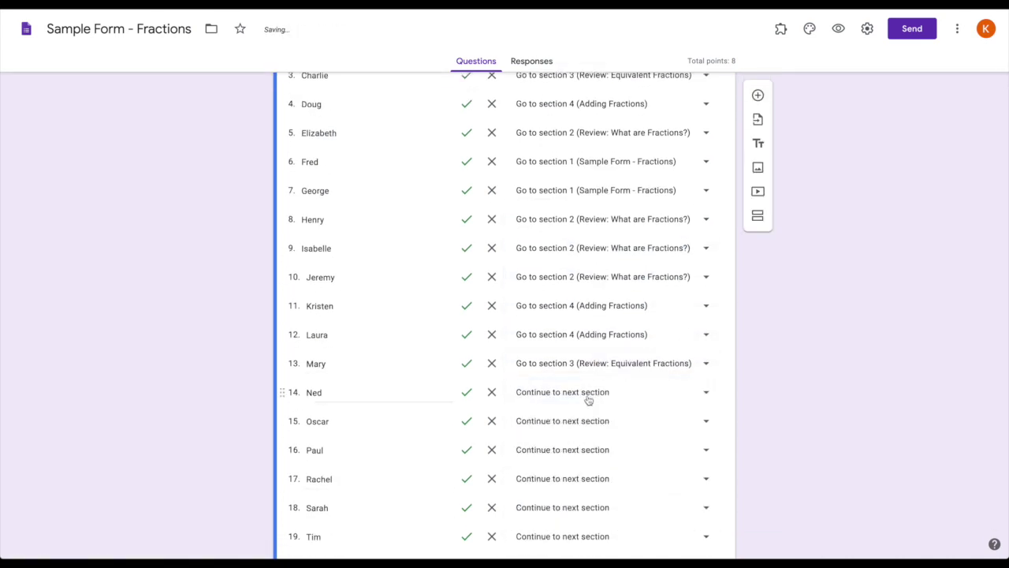
pyautogui.click(599, 466)
pyautogui.click(591, 421)
pyautogui.click(590, 494)
pyautogui.click(591, 493)
pyautogui.scroll(-2, 599, 394)
pyautogui.click(619, 313)
pyautogui.click(603, 371)
# Route name option 18 to section 3 (Review: Equivalent Fractions) and options 19 and 20 to section 4 (Adding Fractions)
pyautogui.click(601, 343)
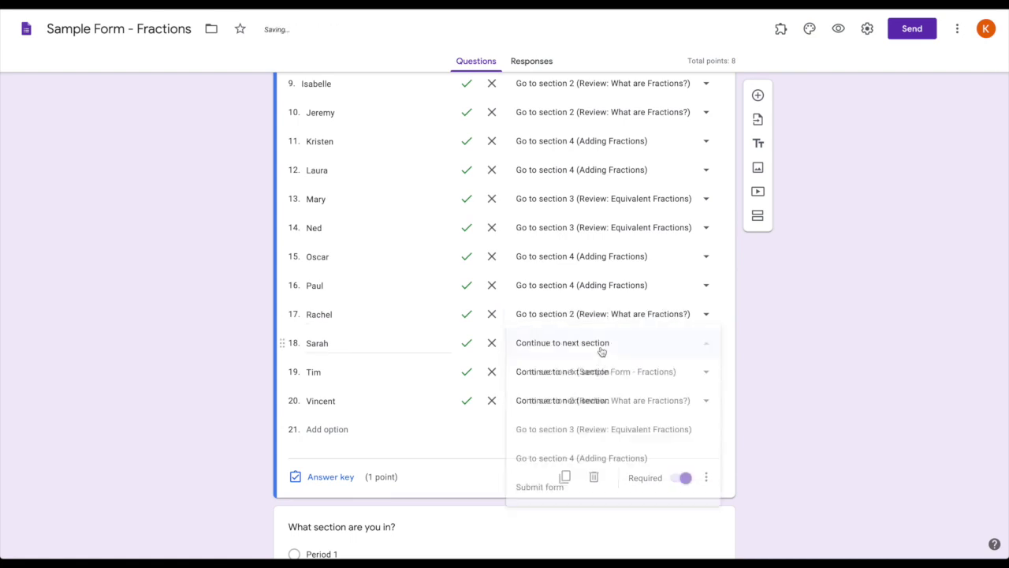
pyautogui.click(603, 429)
pyautogui.click(603, 371)
pyautogui.click(583, 494)
pyautogui.click(603, 400)
pyautogui.click(573, 493)
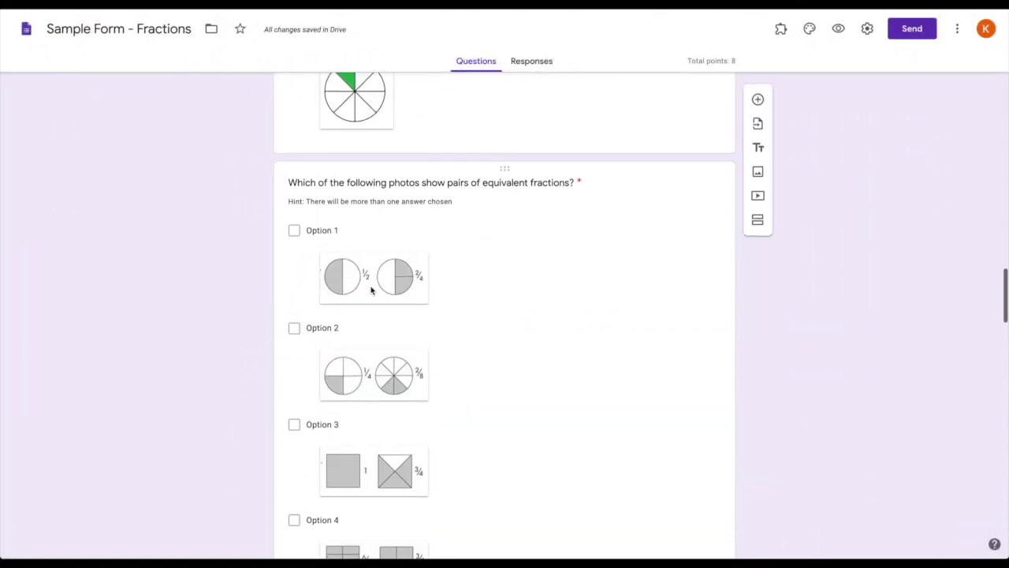
# Review section 2's instructional video and picture questions through its last question about fractions equivalent to 2/3
pyautogui.scroll(2, 371, 291)
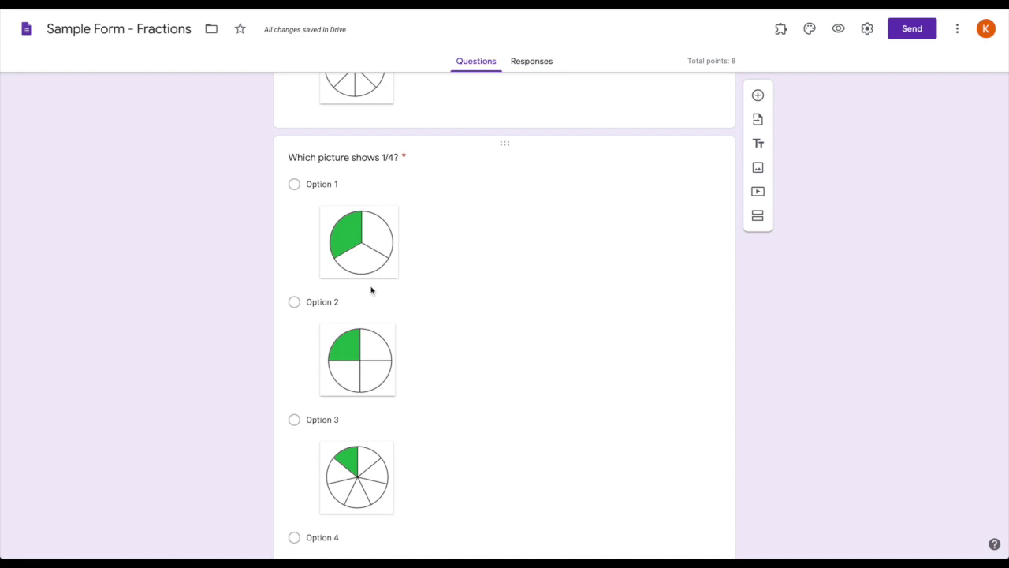
pyautogui.scroll(10, 371, 291)
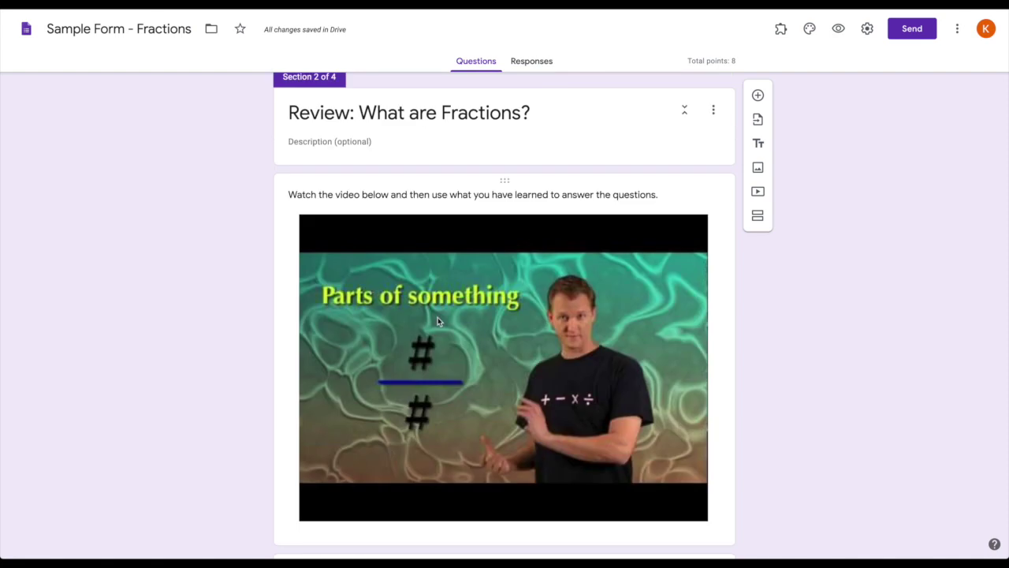
pyautogui.scroll(-7, 437, 318)
pyautogui.scroll(-15, 438, 321)
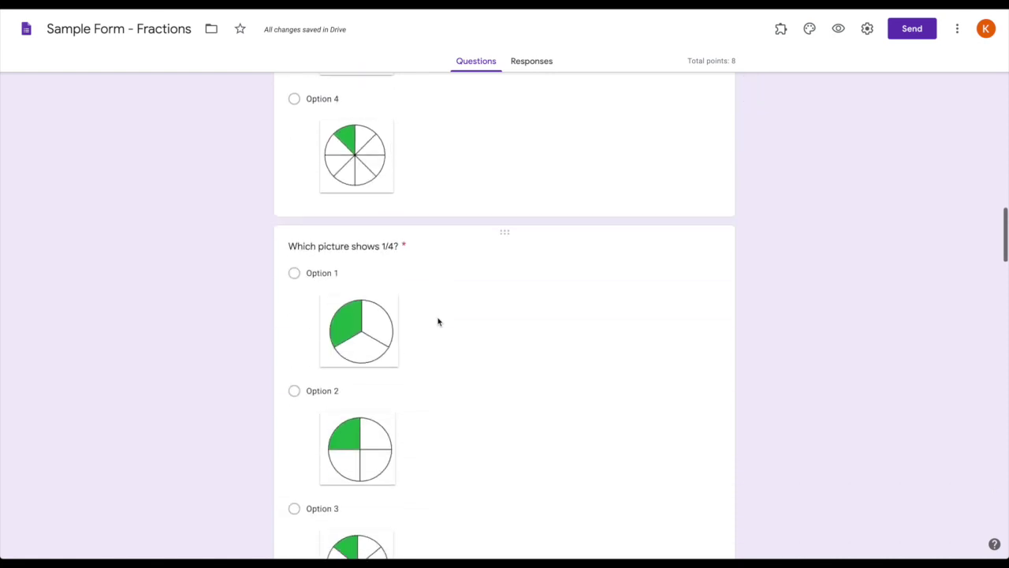
pyautogui.scroll(-2, 438, 321)
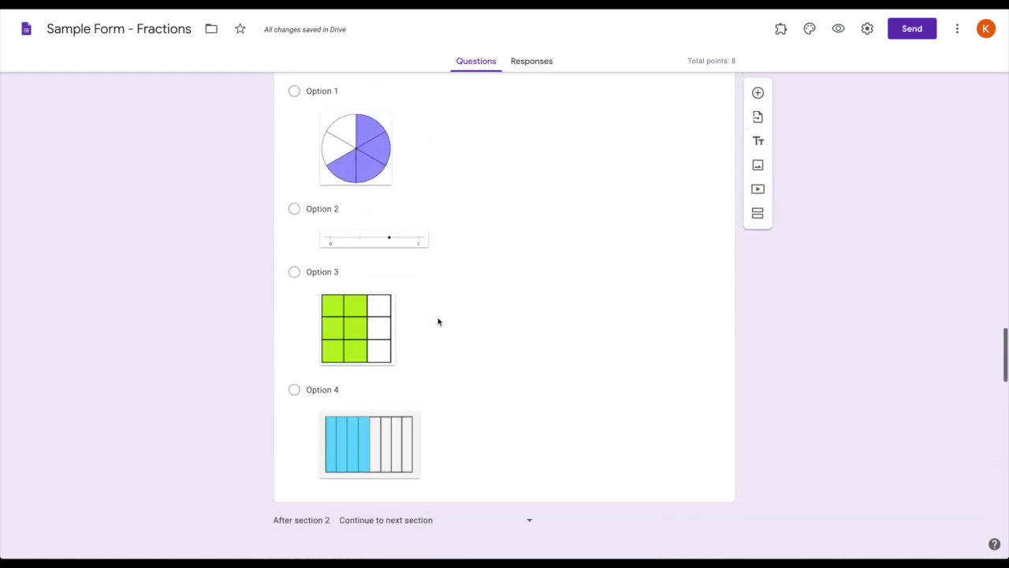
pyautogui.scroll(1, 438, 317)
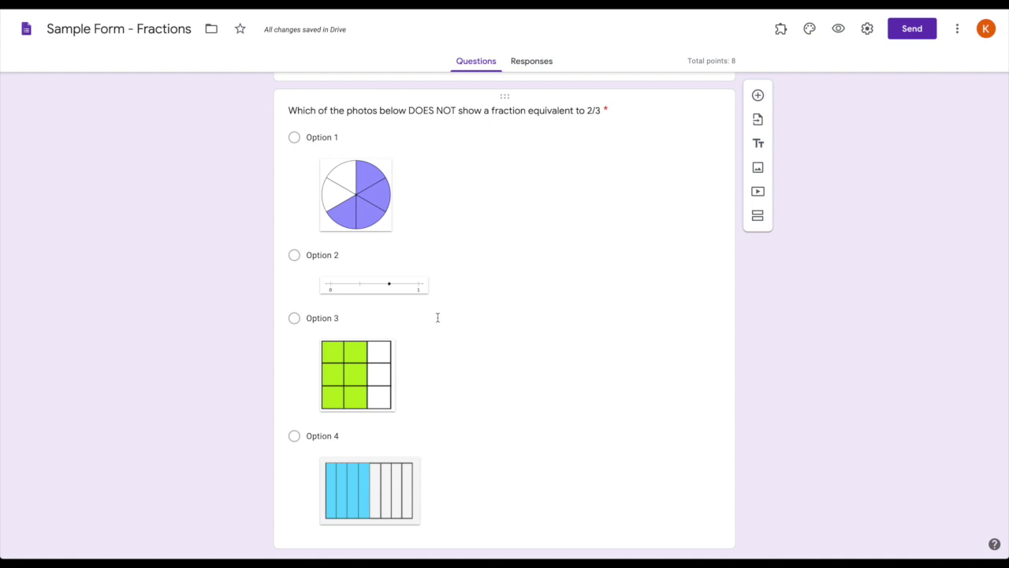
pyautogui.scroll(-1, 534, 237)
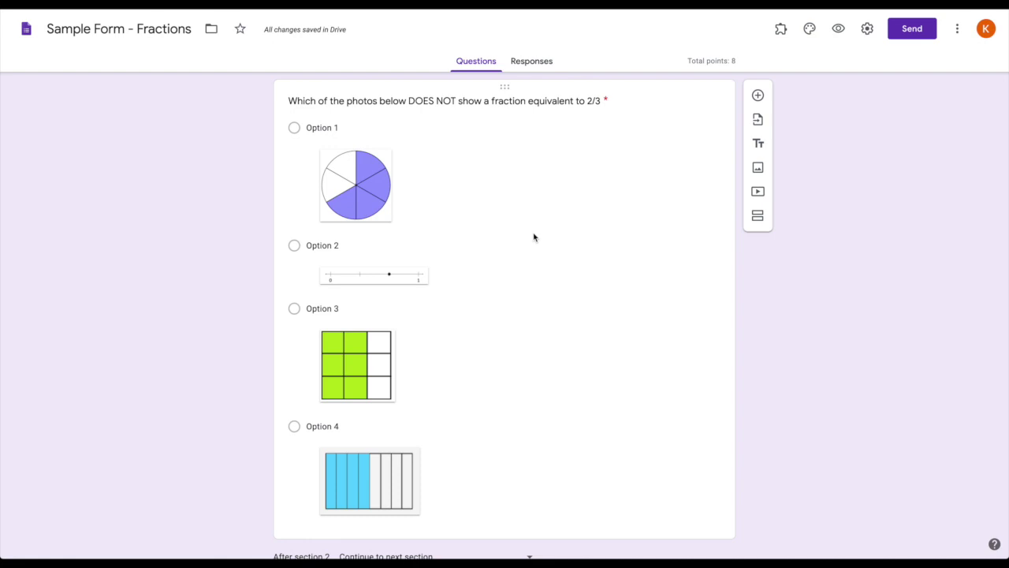
# Enable going to a section based on the answer for the question about which photo does not show a fraction equivalent to 2/3
pyautogui.click(534, 237)
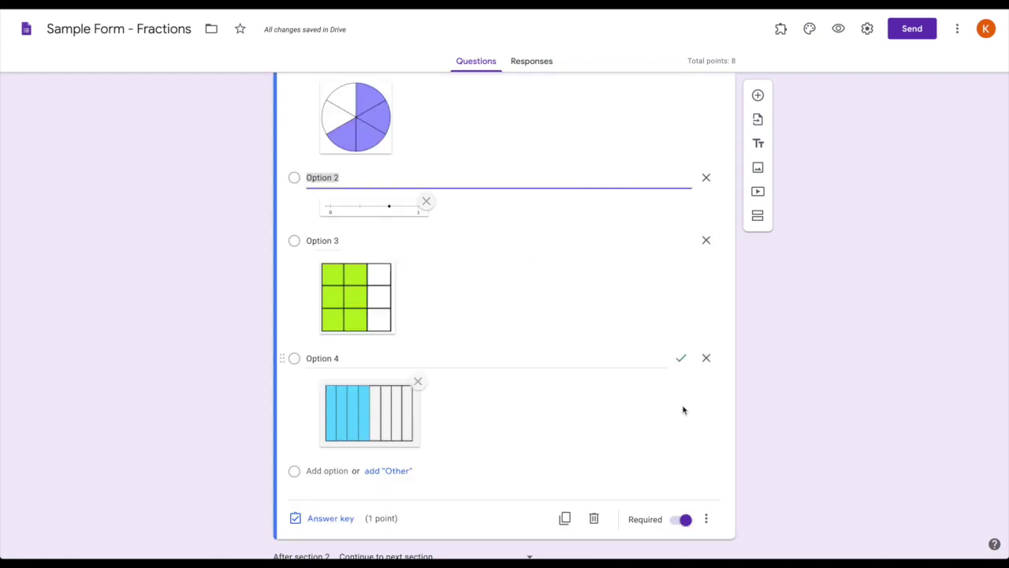
pyautogui.click(704, 524)
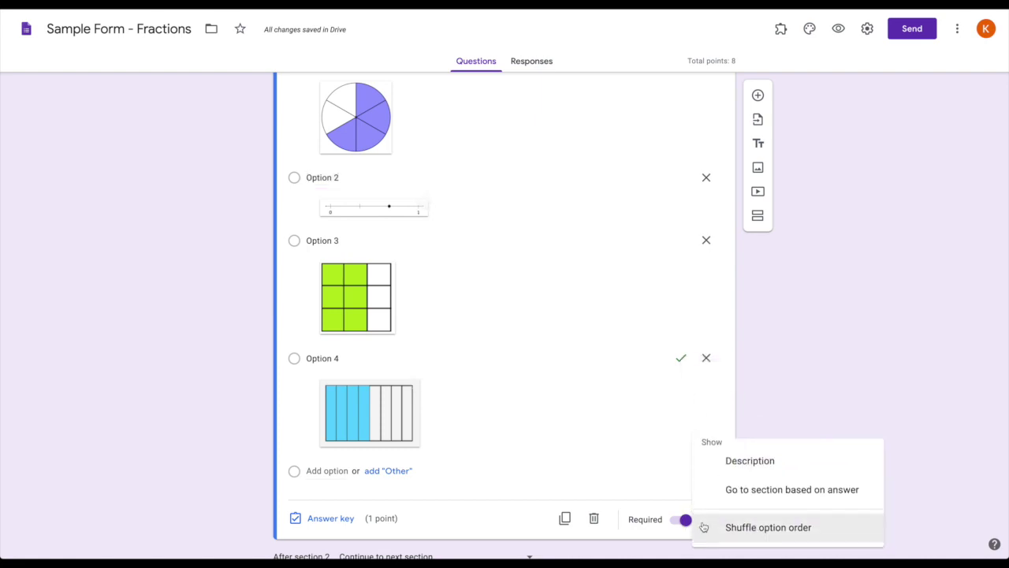
pyautogui.click(726, 493)
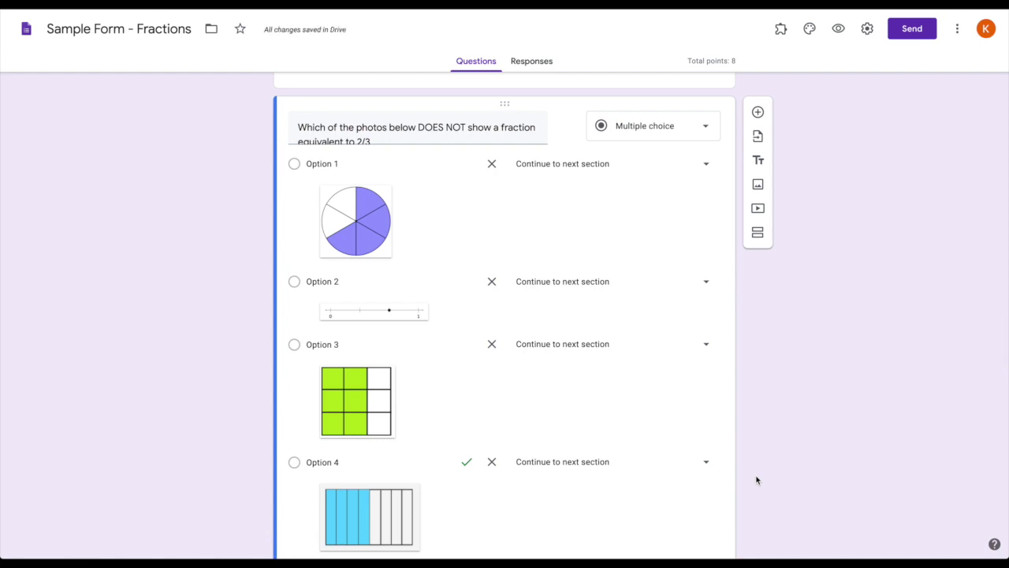
# Route the correct answer, Option 4, to section 4 (Adding Fractions) and Options 1 to 3 to section 3 (Review: Equivalent Fractions)
pyautogui.scroll(-1, 756, 480)
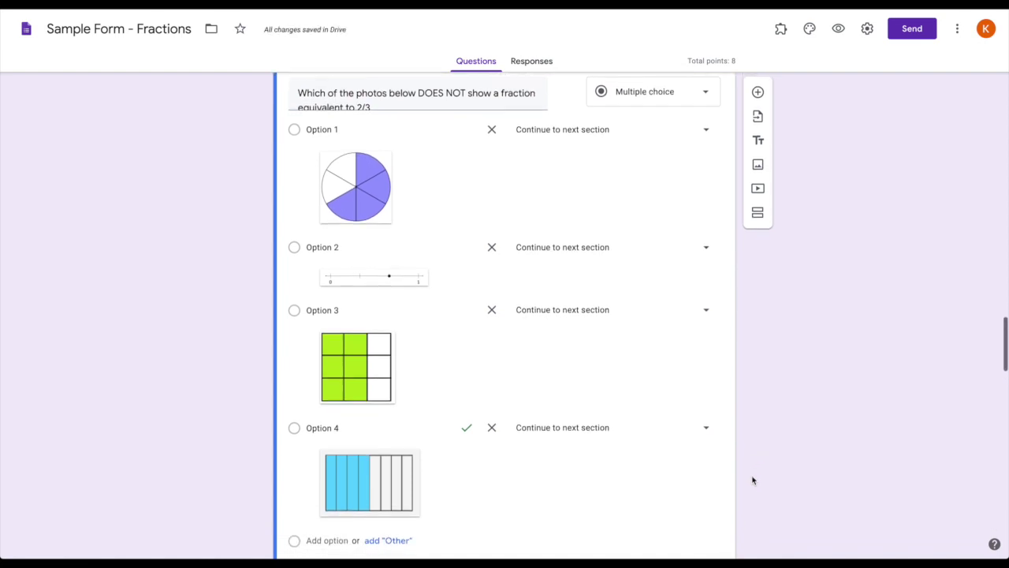
pyautogui.click(586, 436)
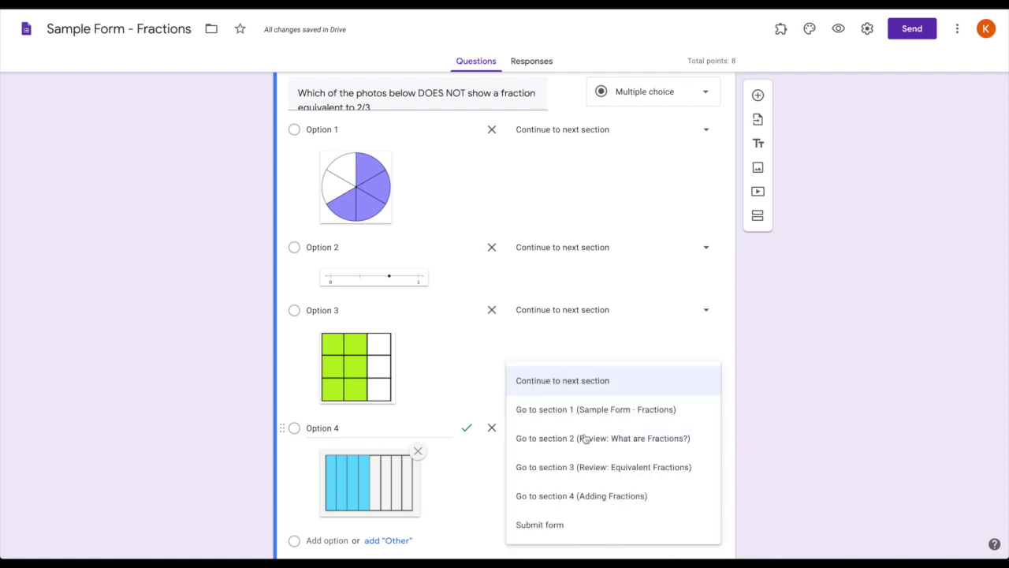
pyautogui.click(623, 497)
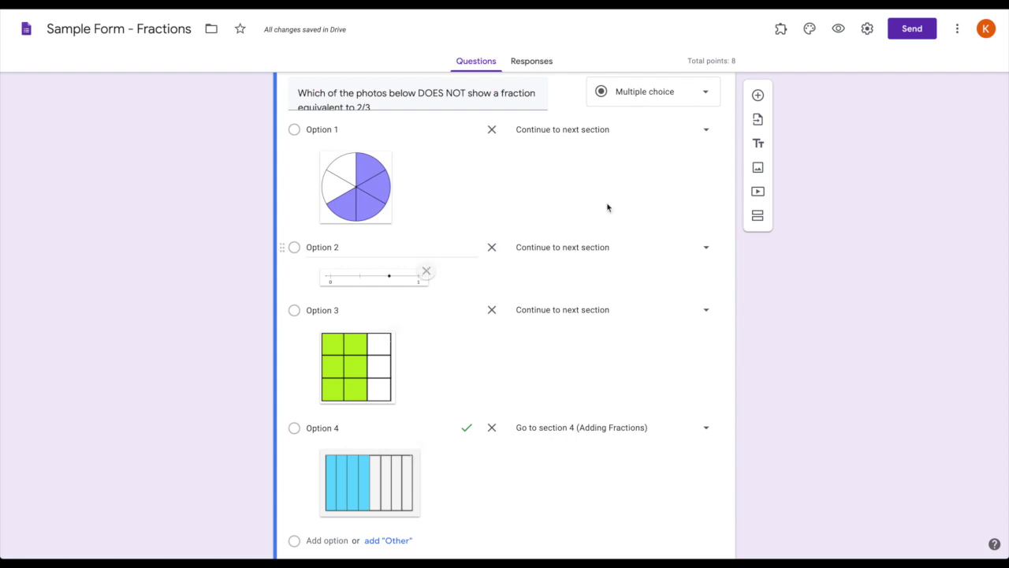
pyautogui.click(608, 134)
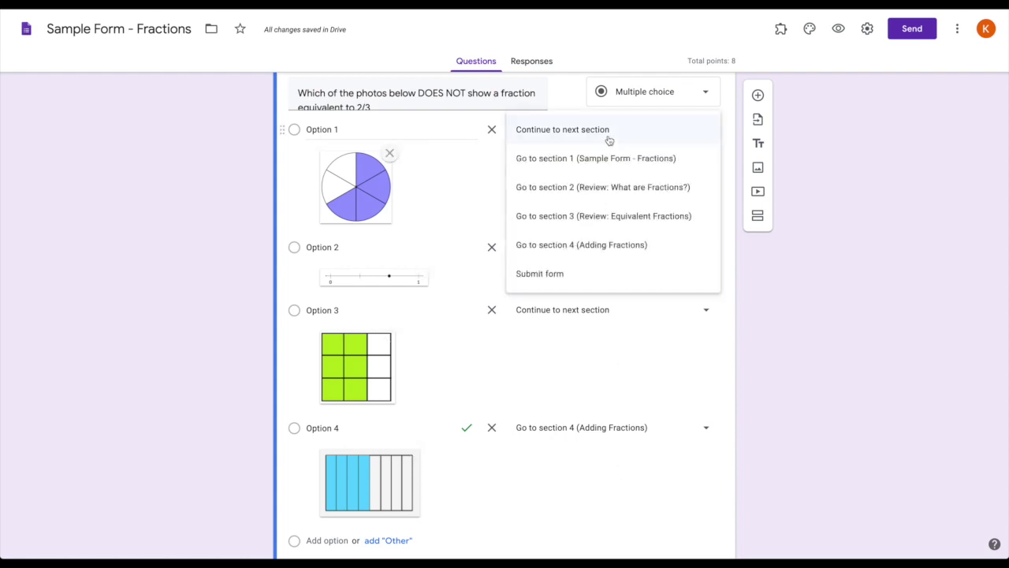
pyautogui.click(615, 217)
pyautogui.click(596, 252)
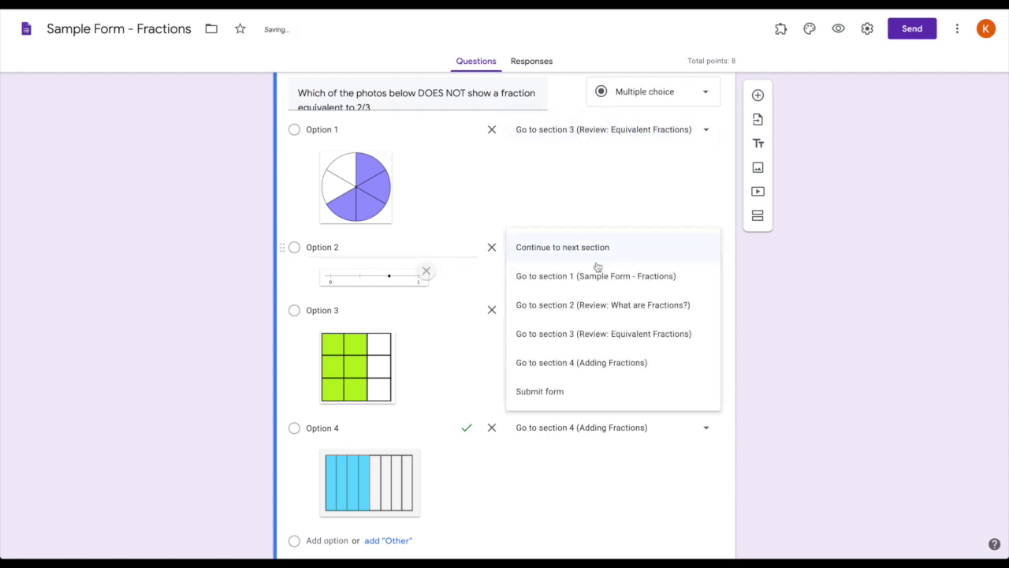
pyautogui.click(595, 335)
pyautogui.click(589, 315)
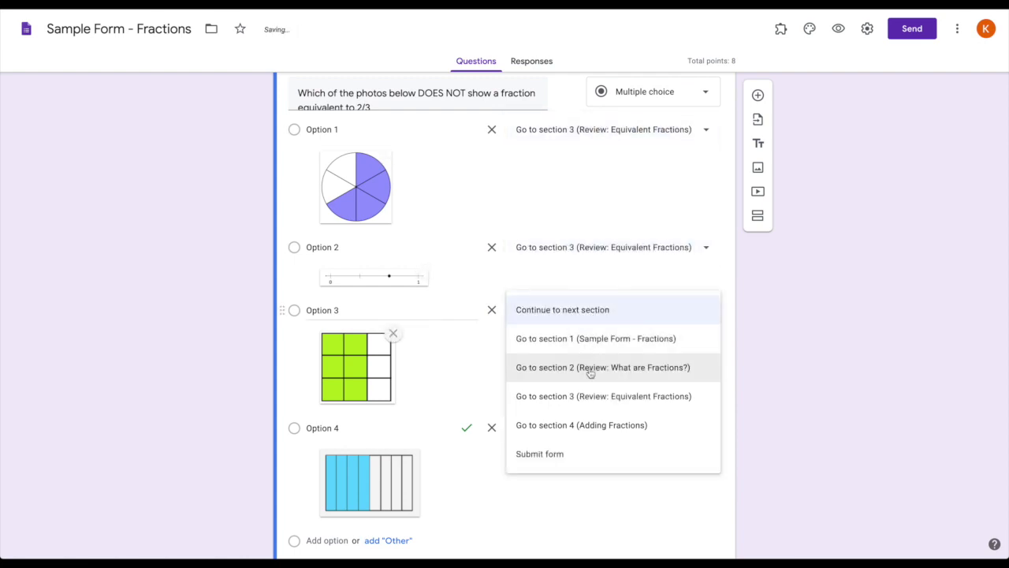
pyautogui.click(589, 394)
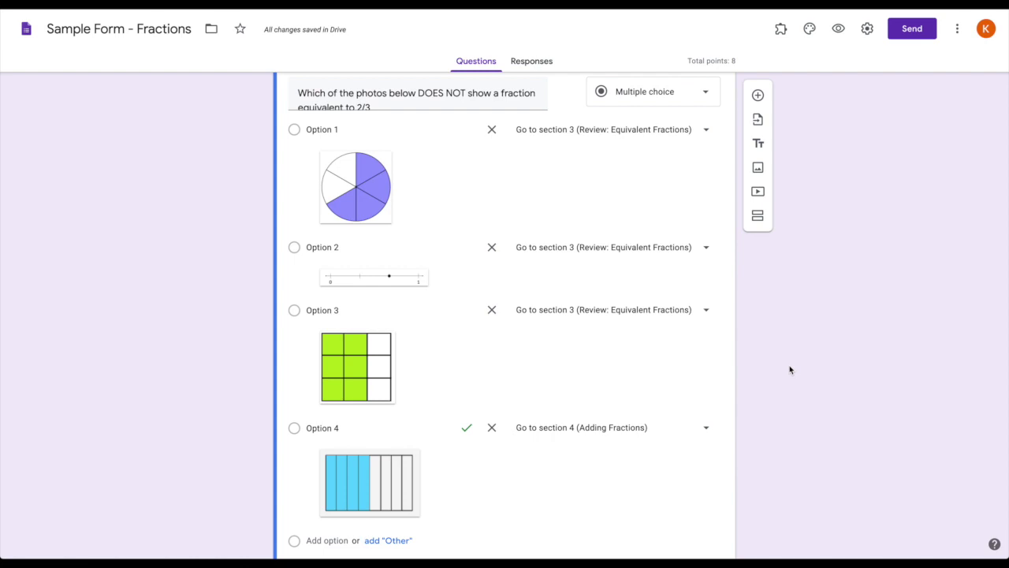
# Look through section 3's equivalent fractions review and section 4's adding fractions video and practice problem
pyautogui.scroll(-1, 789, 367)
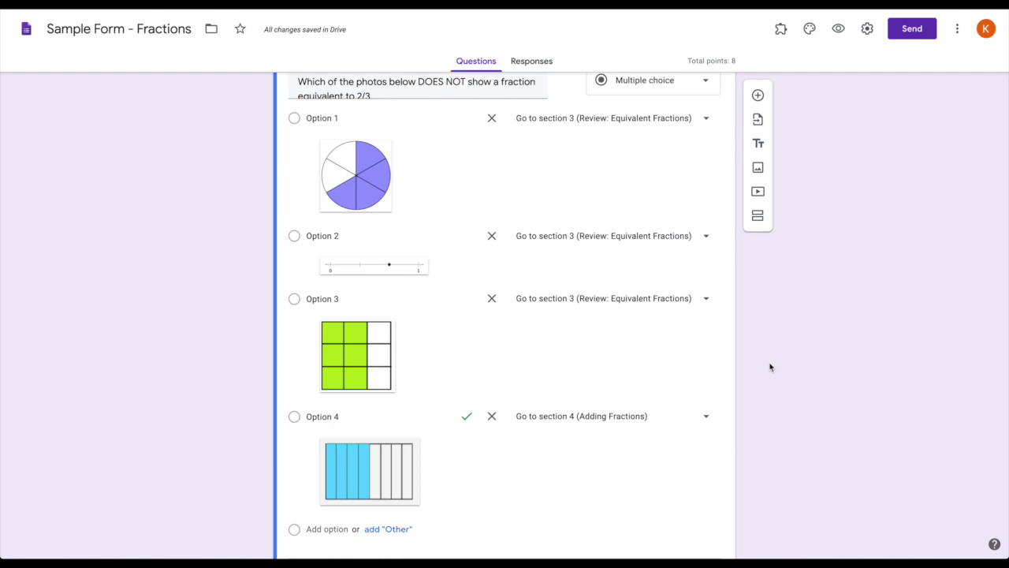
pyautogui.scroll(-10, 770, 367)
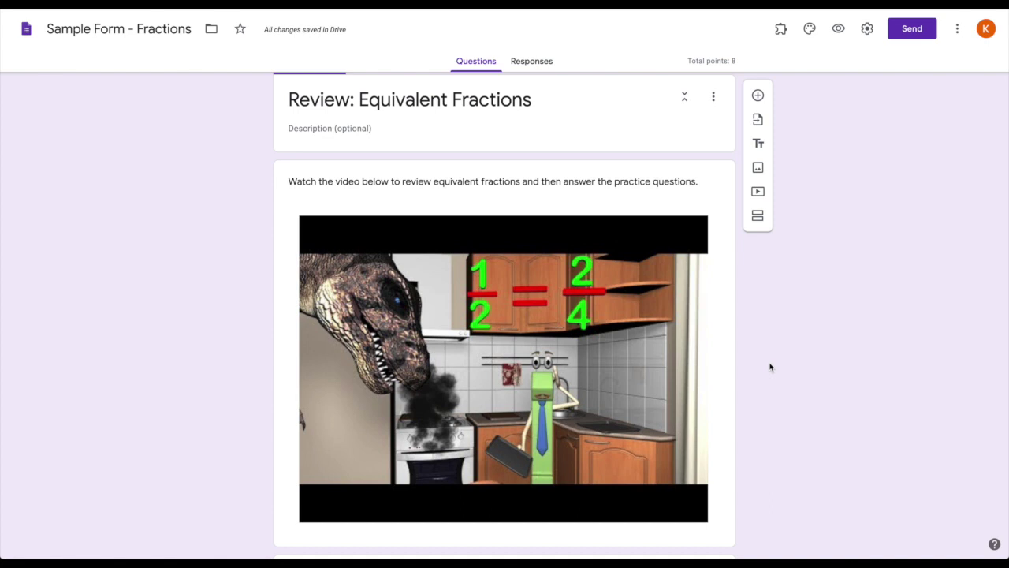
pyautogui.hotkey('ctrl', 'z')
pyautogui.scroll(-1, 825, 340)
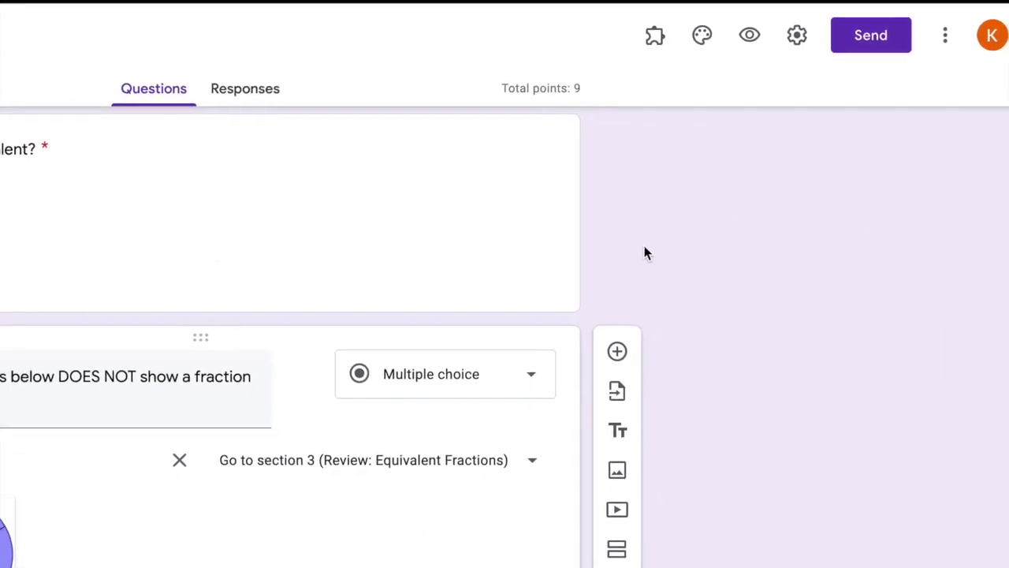
pyautogui.scroll(-10, 659, 242)
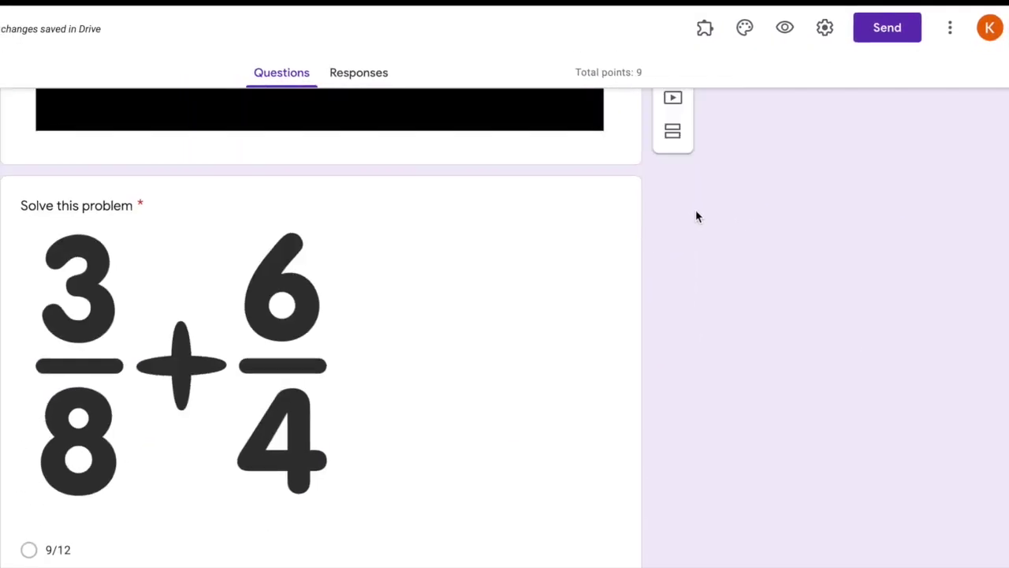
pyautogui.scroll(5, 445, 376)
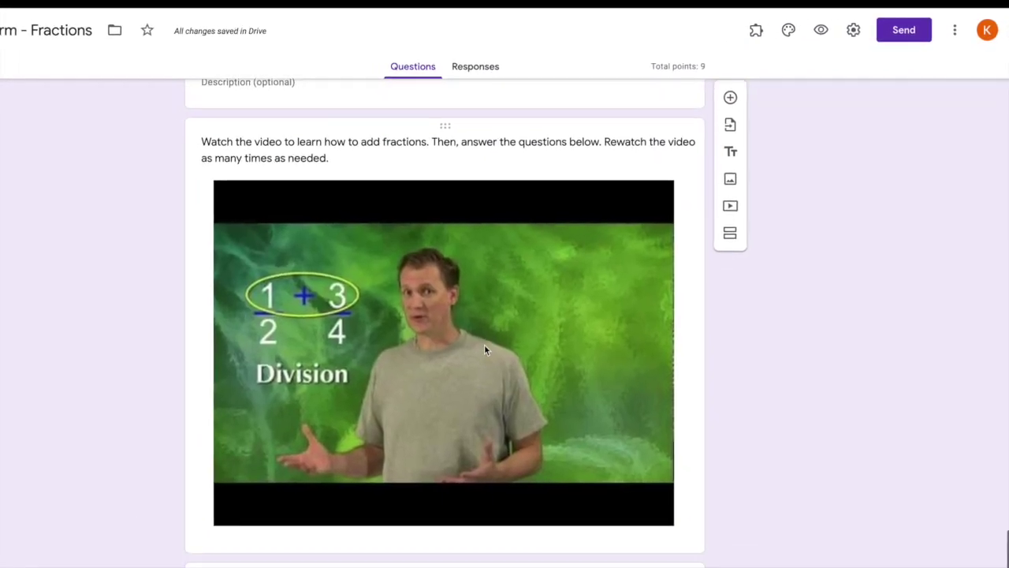
pyautogui.scroll(-5, 484, 351)
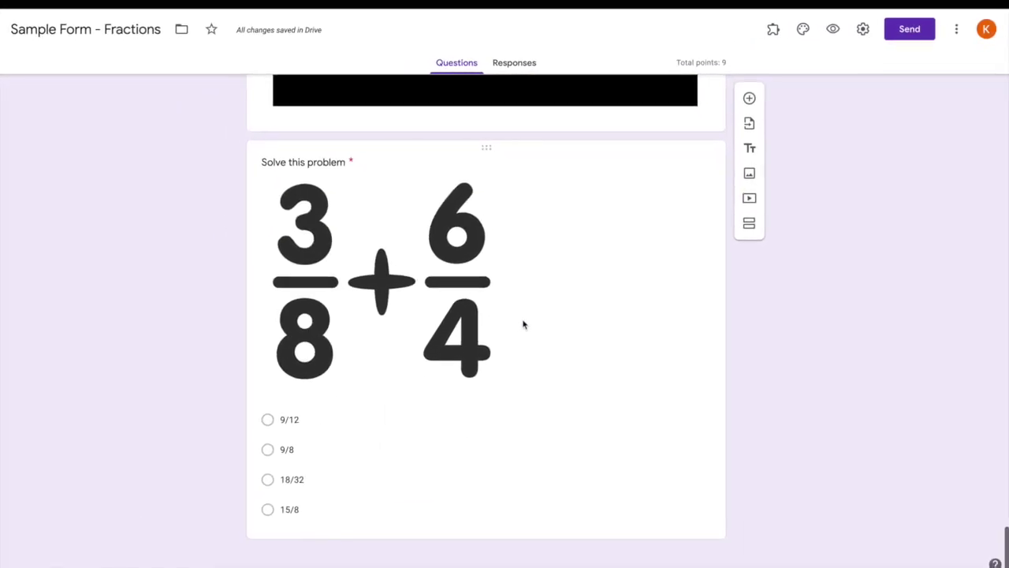
pyautogui.scroll(5, 568, 347)
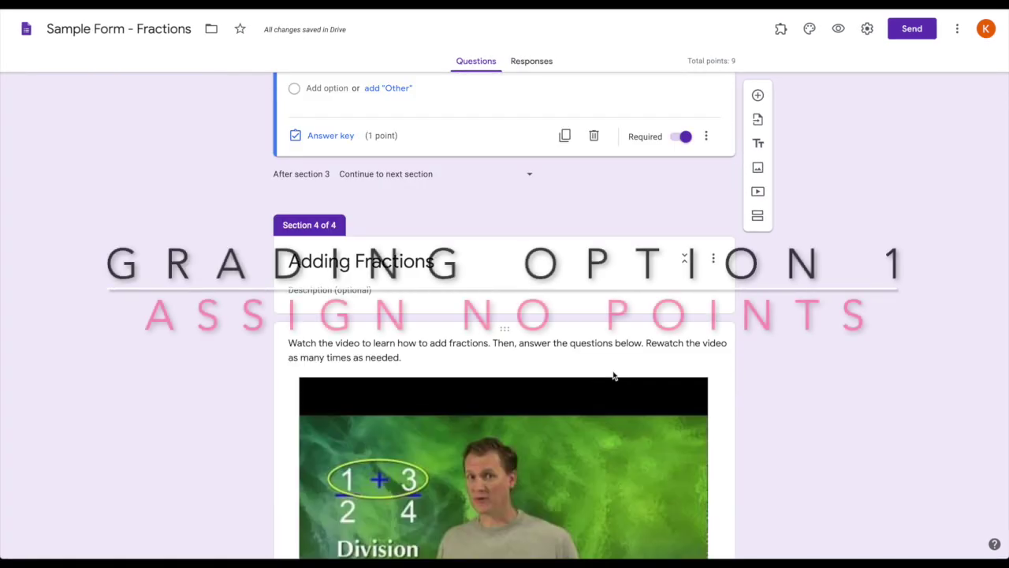